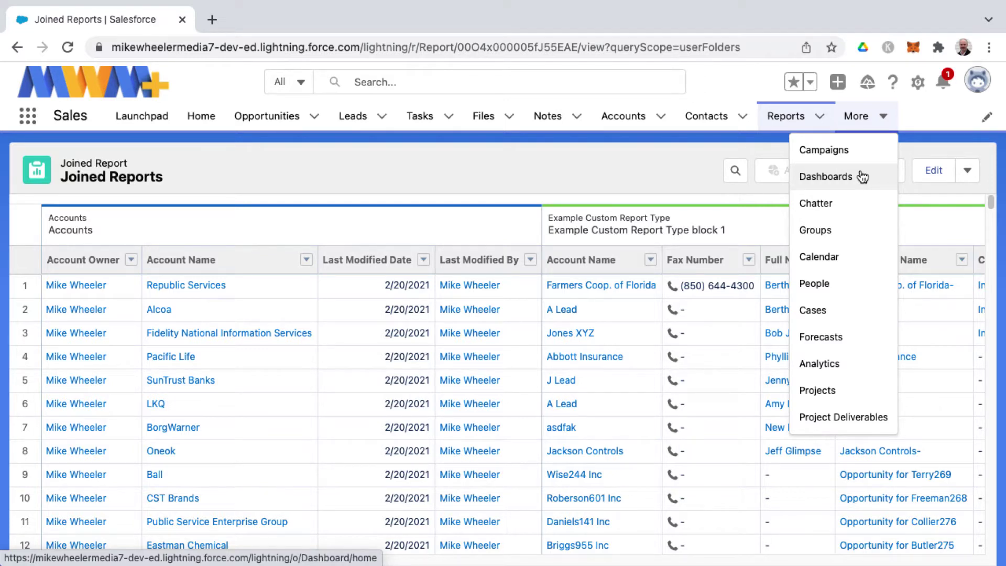
Go to the Dashboards list through the More menu and an App Launcher search for 'dash'.
click(862, 178)
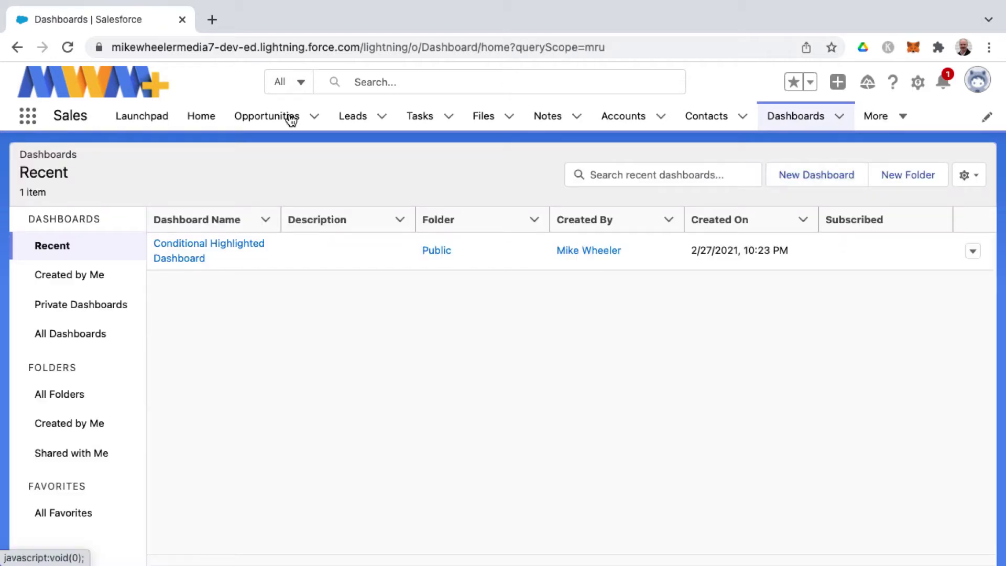
click(29, 117)
text(dash)
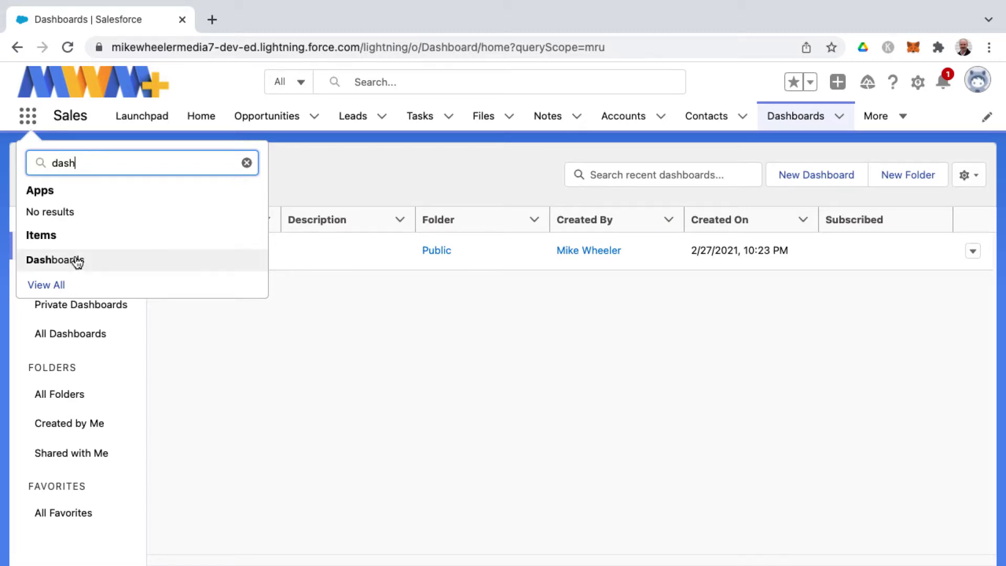
click(62, 283)
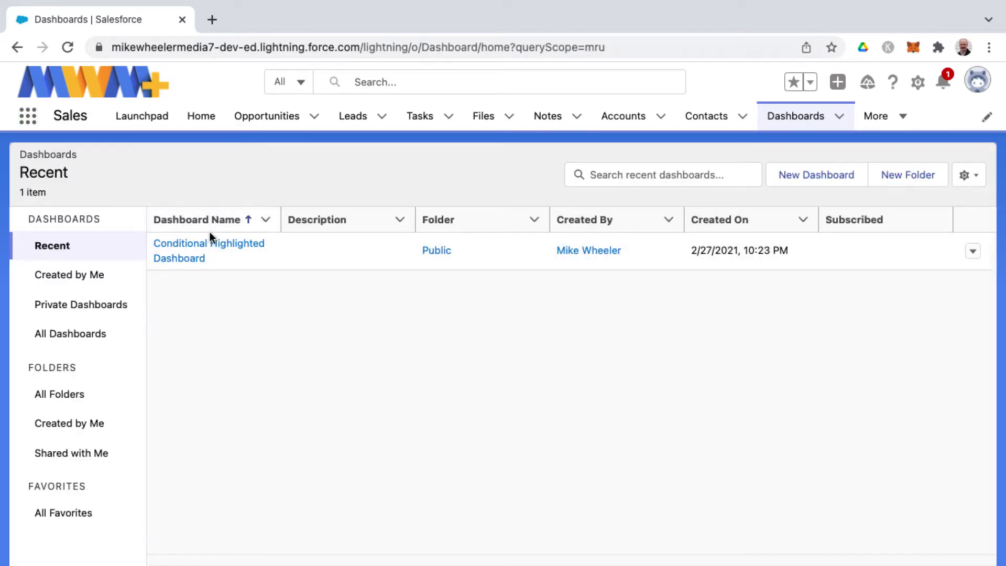
Create a new dashboard named 'Sample', keeping Private Dashboards as its folder.
click(59, 394)
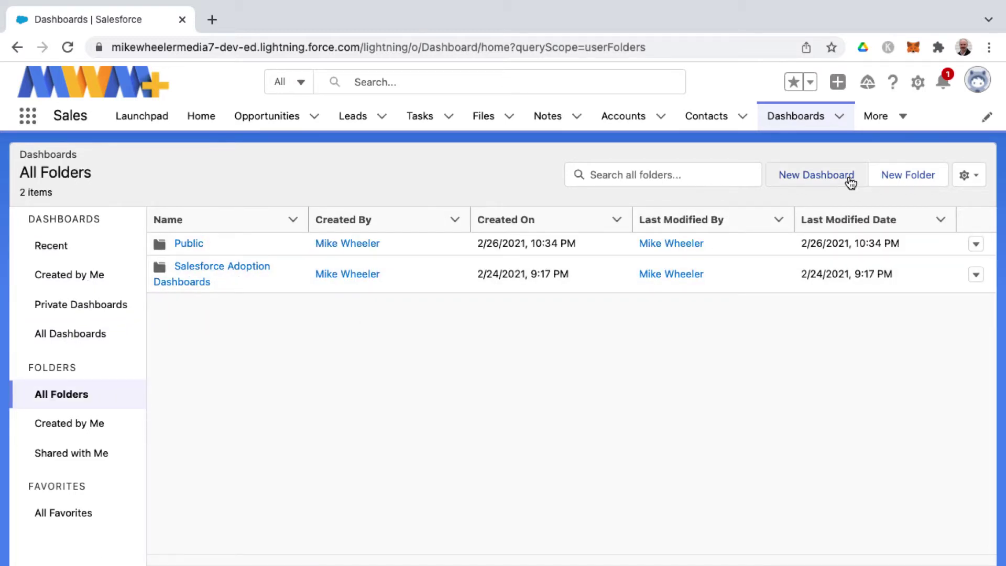
click(821, 178)
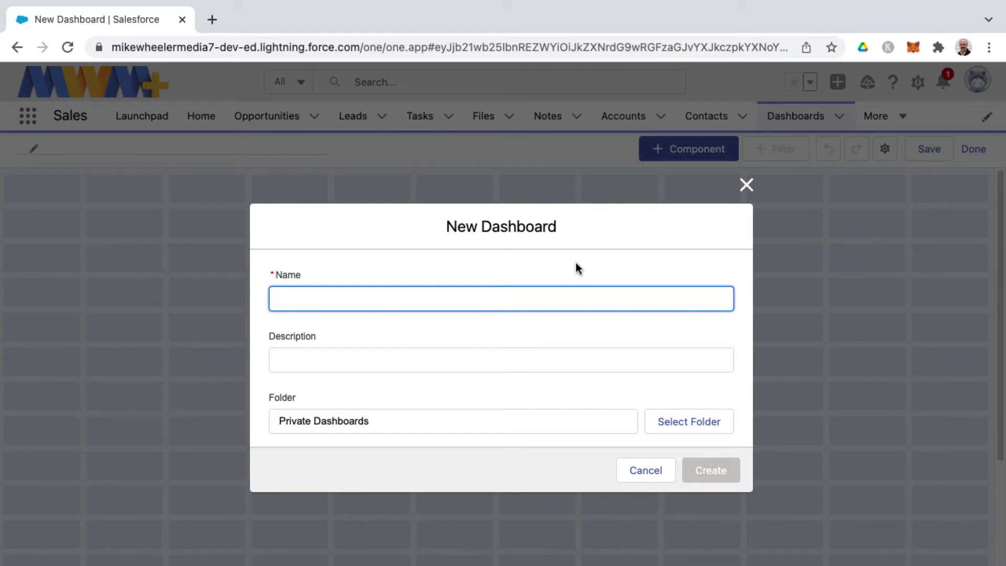
text(Sample)
click(527, 396)
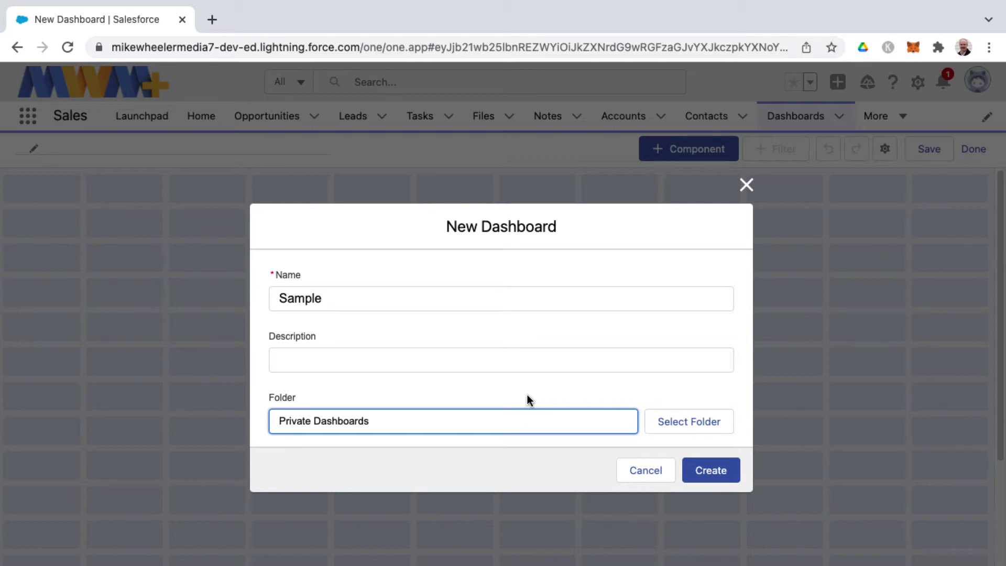
click(691, 422)
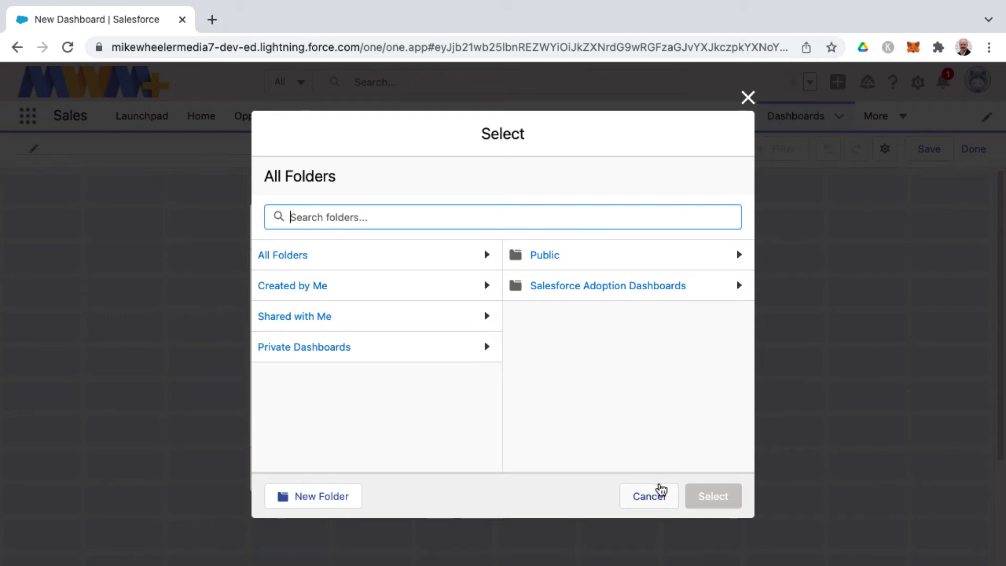
click(660, 488)
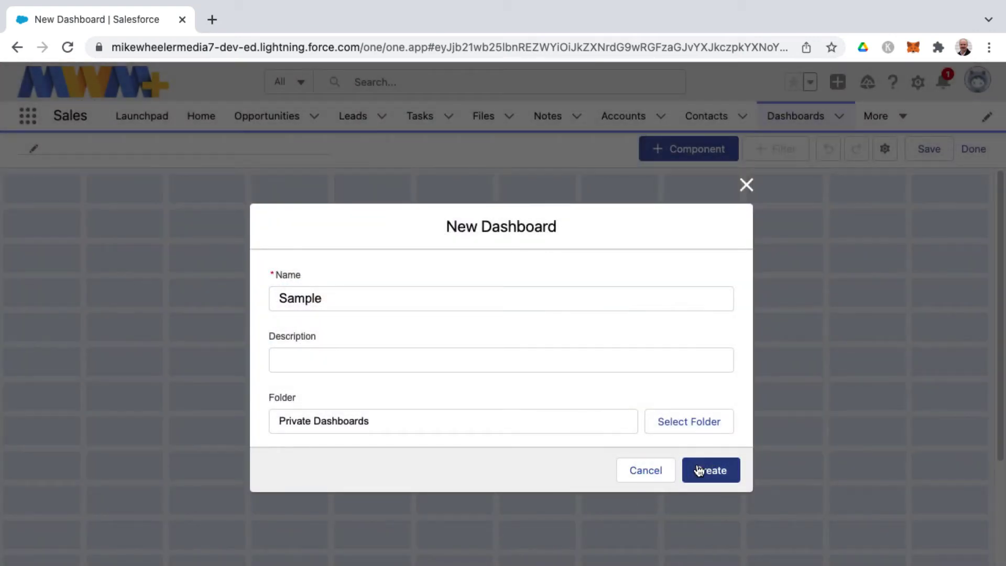
click(700, 470)
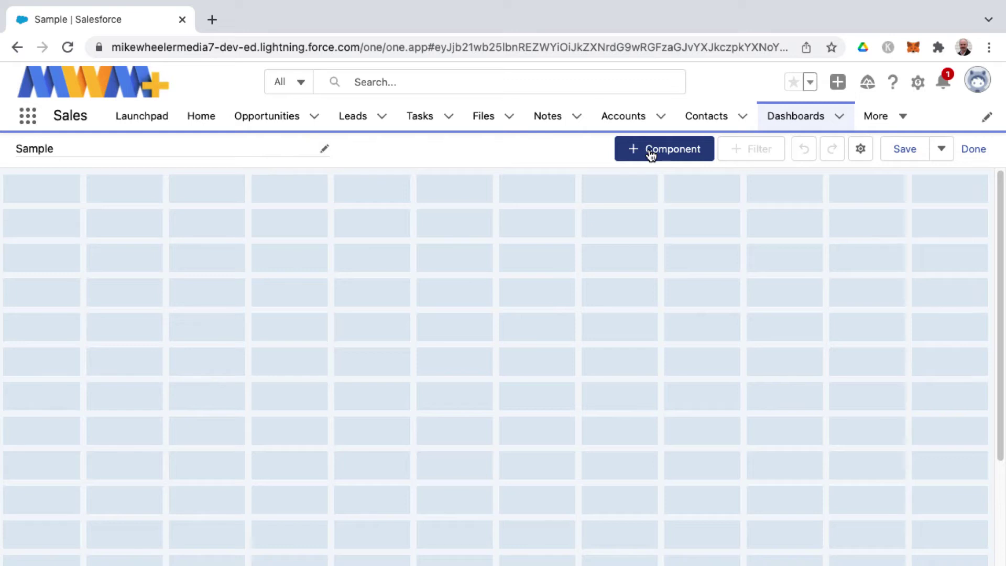
Add 'Tabular Report - All Accounts' to the dashboard as a Lightning Table component.
click(651, 150)
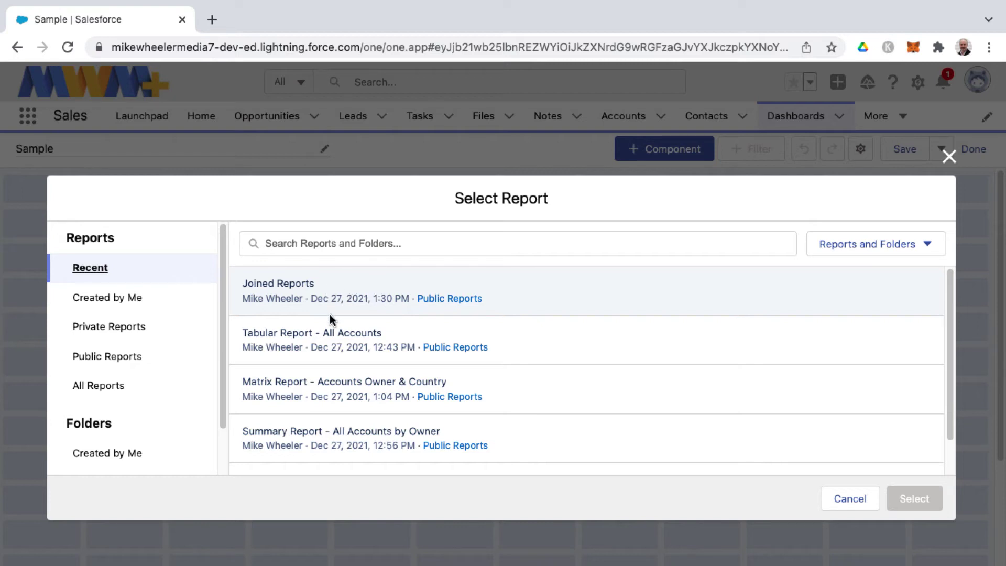
click(275, 334)
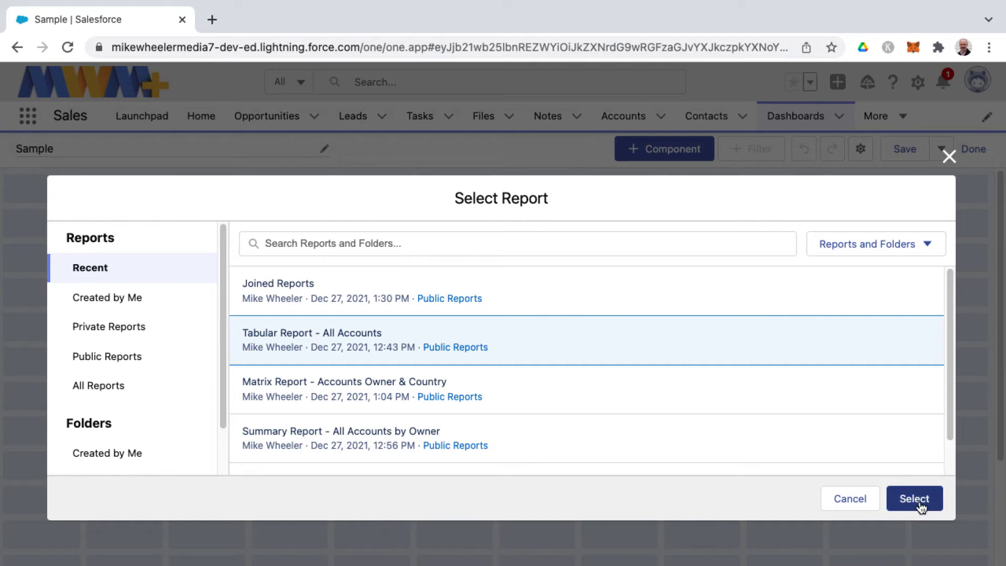
click(920, 501)
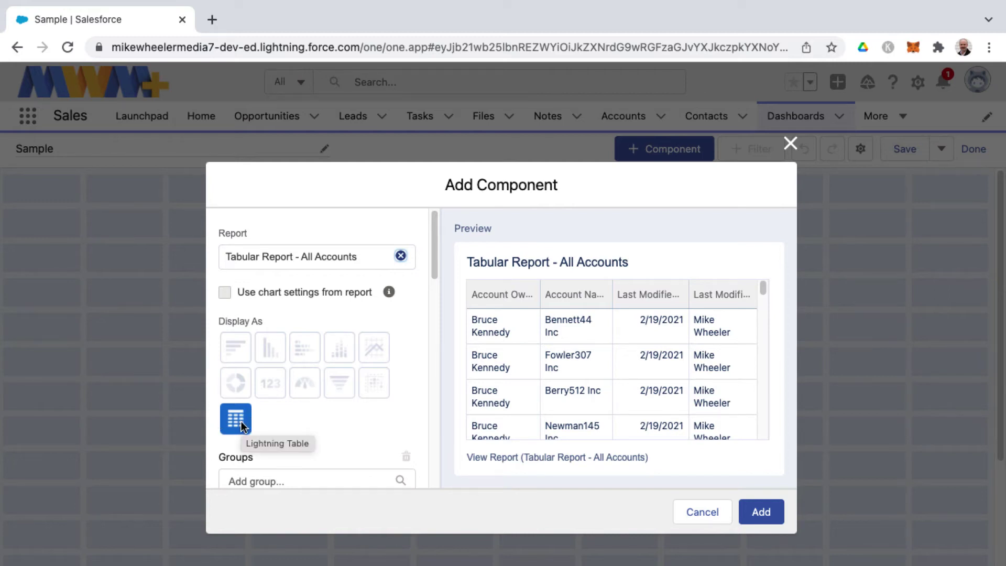
scroll(296, 420, down, 5)
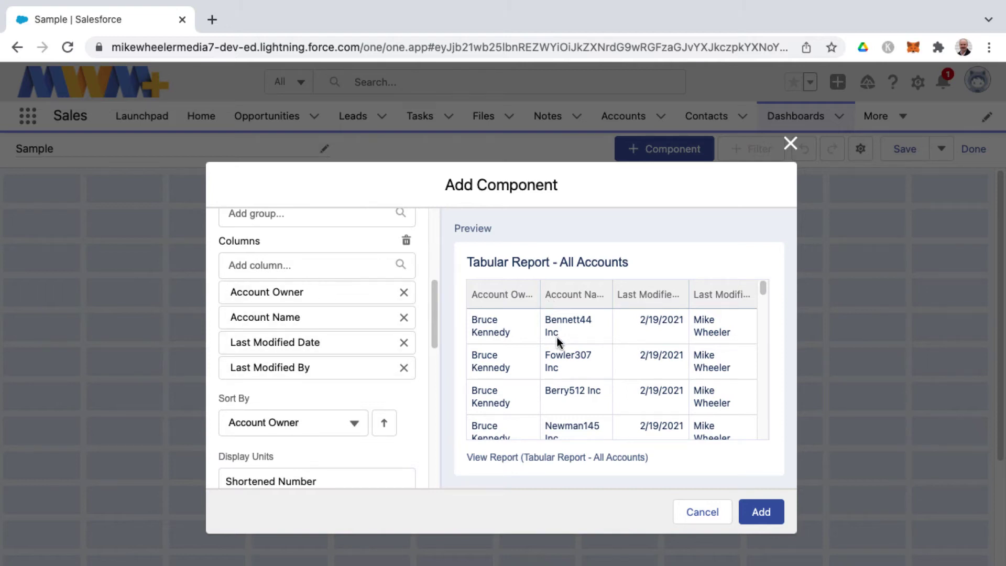
scroll(309, 313, up, 2)
scroll(302, 338, up, 4)
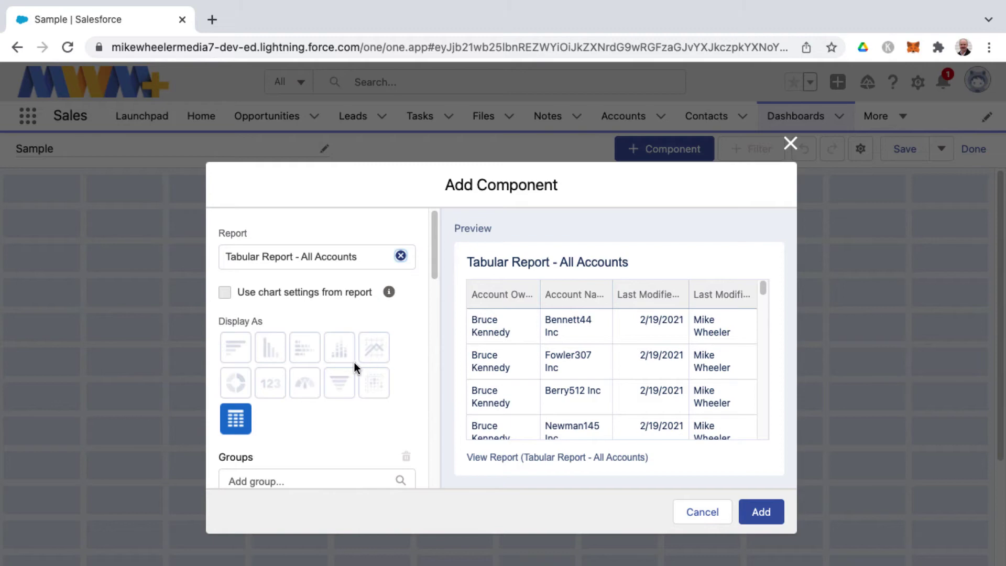
scroll(317, 461, down, 5)
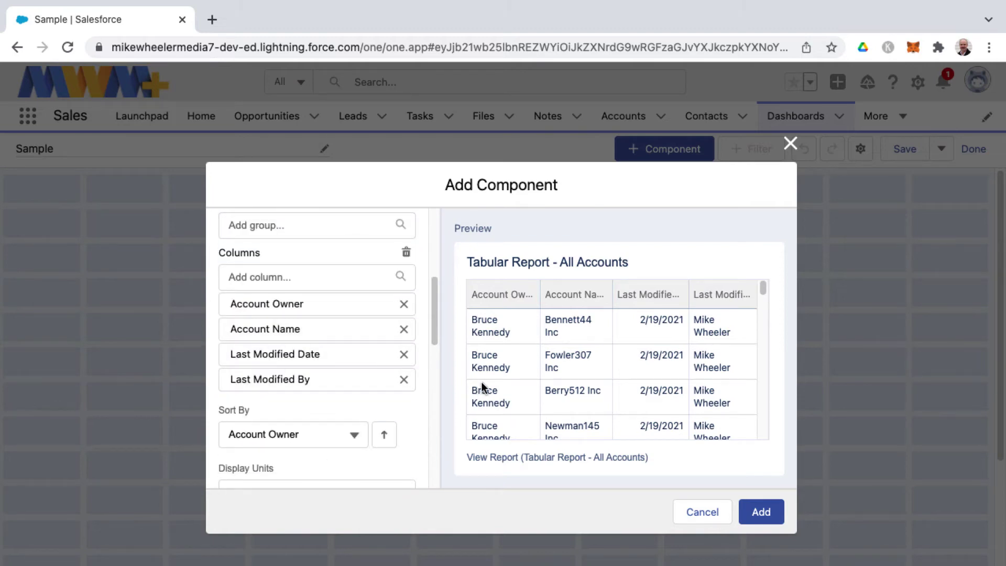
click(764, 512)
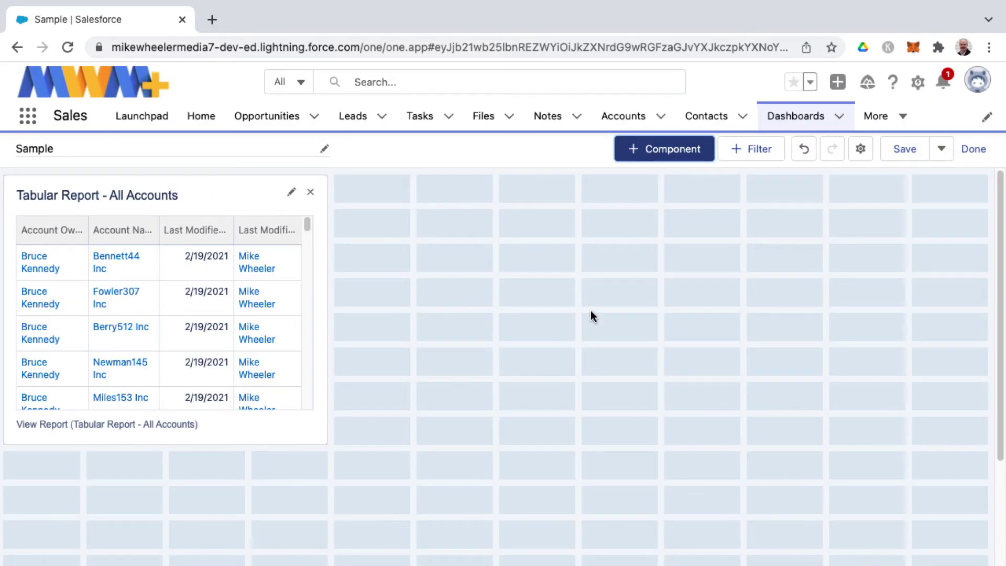
Start a component from 'Summary Report - All Accounts by Owner' and display it as a gauge.
click(671, 152)
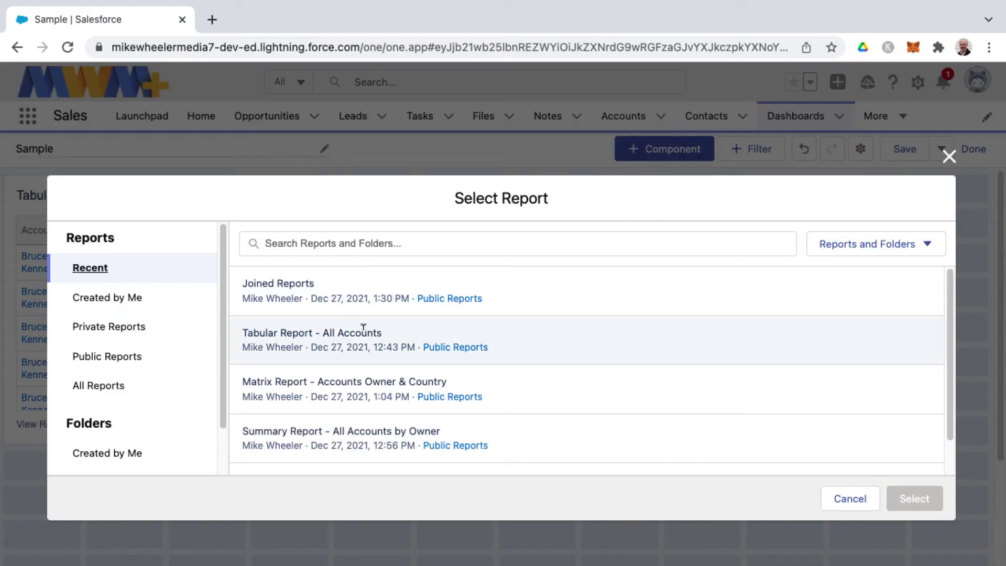
click(314, 438)
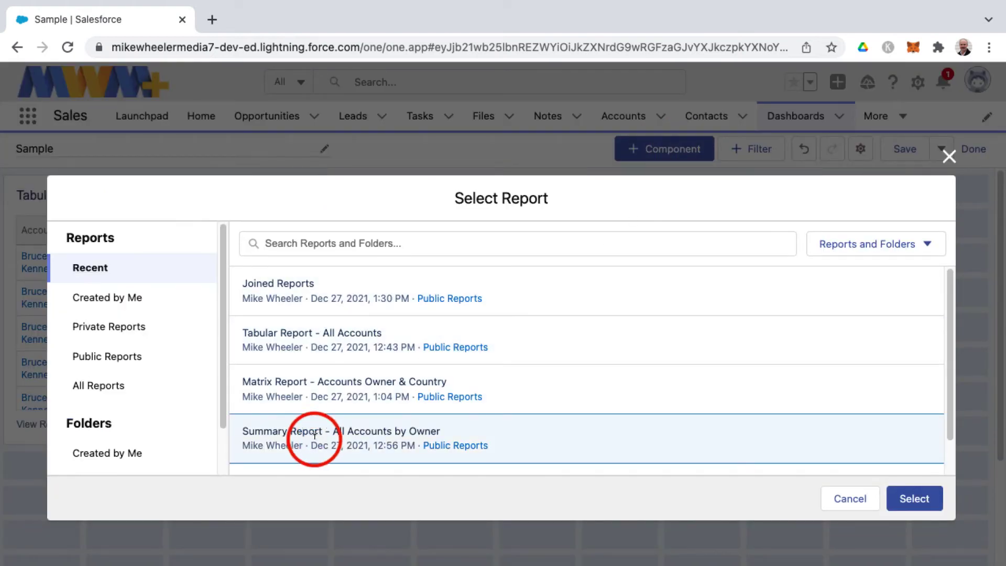
click(927, 499)
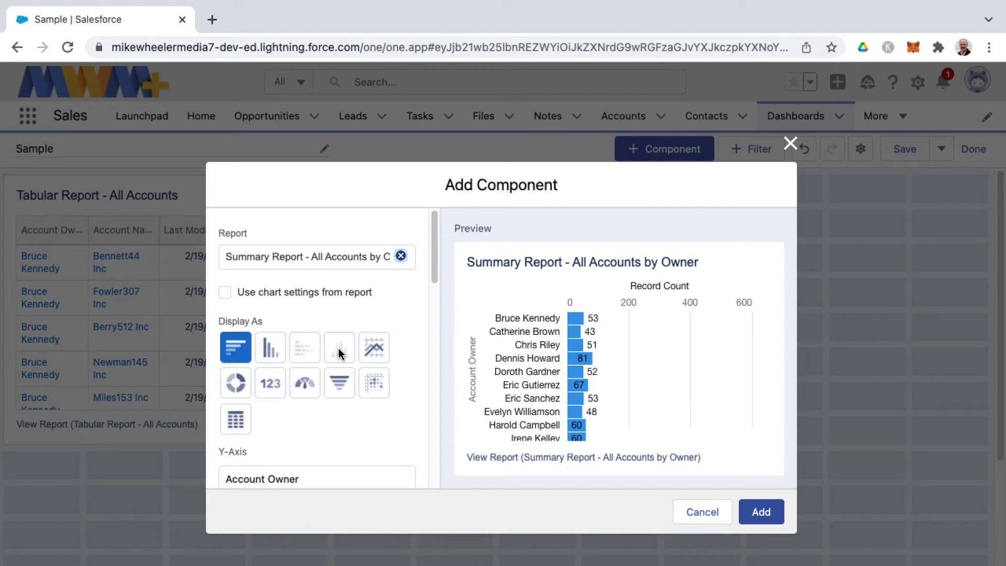
click(267, 348)
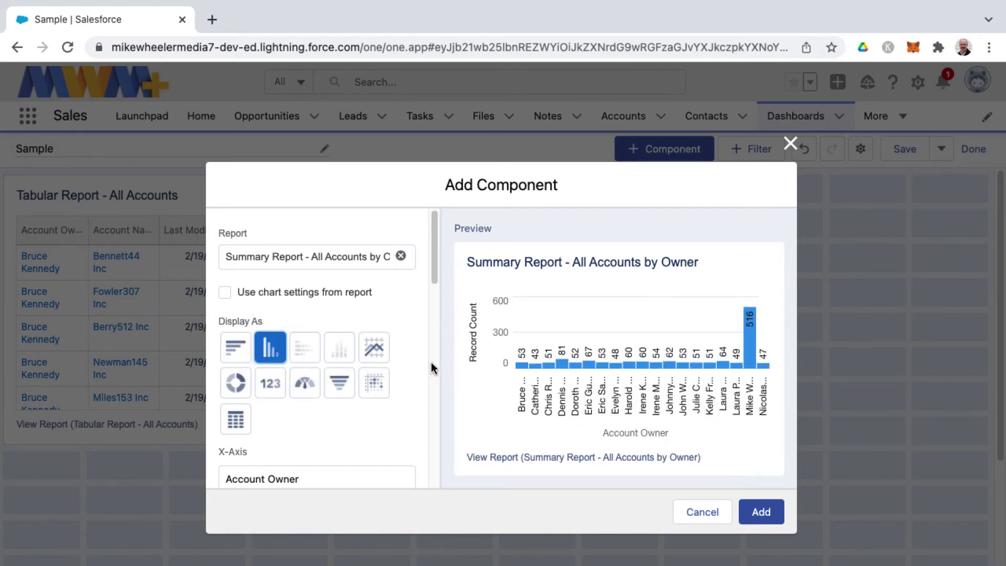
click(382, 348)
click(235, 383)
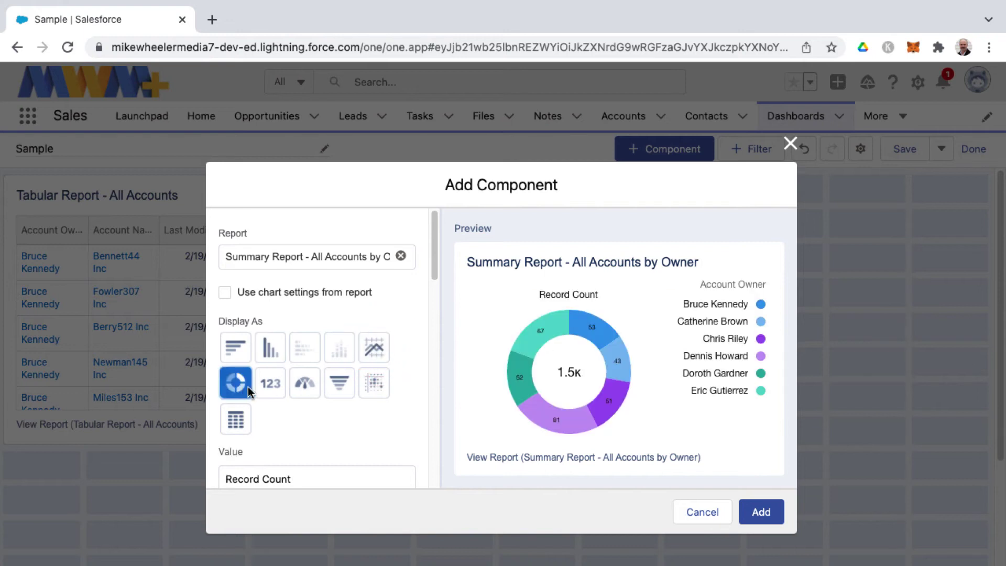
click(337, 388)
click(297, 386)
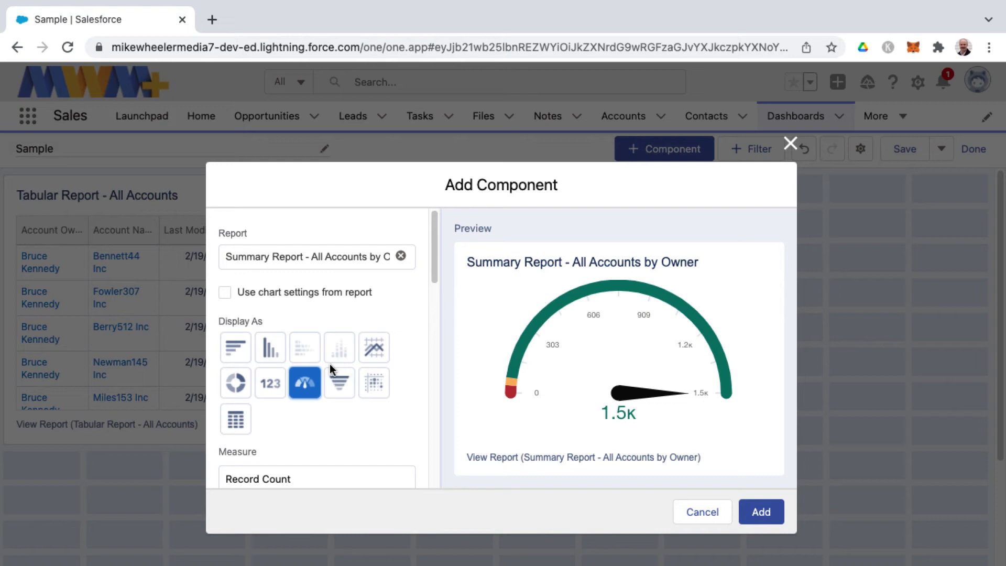
Change the gauge's top segment range from 100 to 10000, giving breakpoints 3333 and 6667.
scroll(338, 409, down, 3)
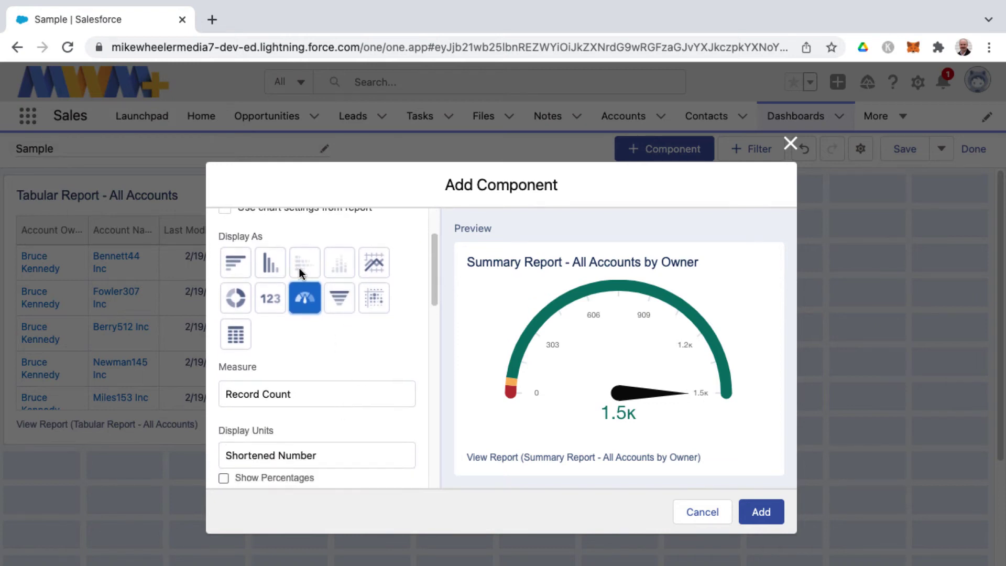
scroll(307, 370, down, 3)
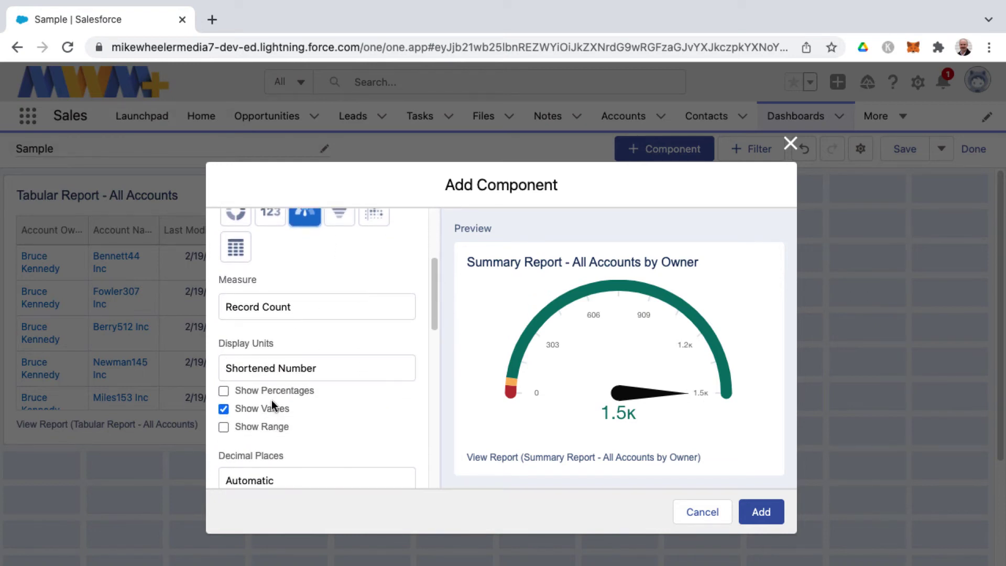
scroll(272, 401, down, 5)
scroll(271, 401, down, 1)
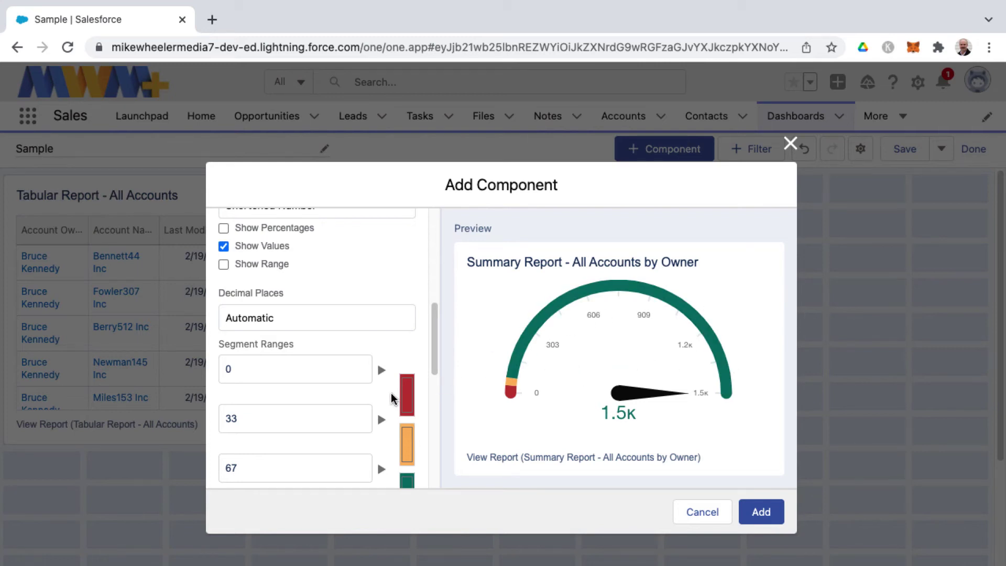
scroll(348, 396, down, 1)
scroll(349, 397, down, 5)
click(288, 433)
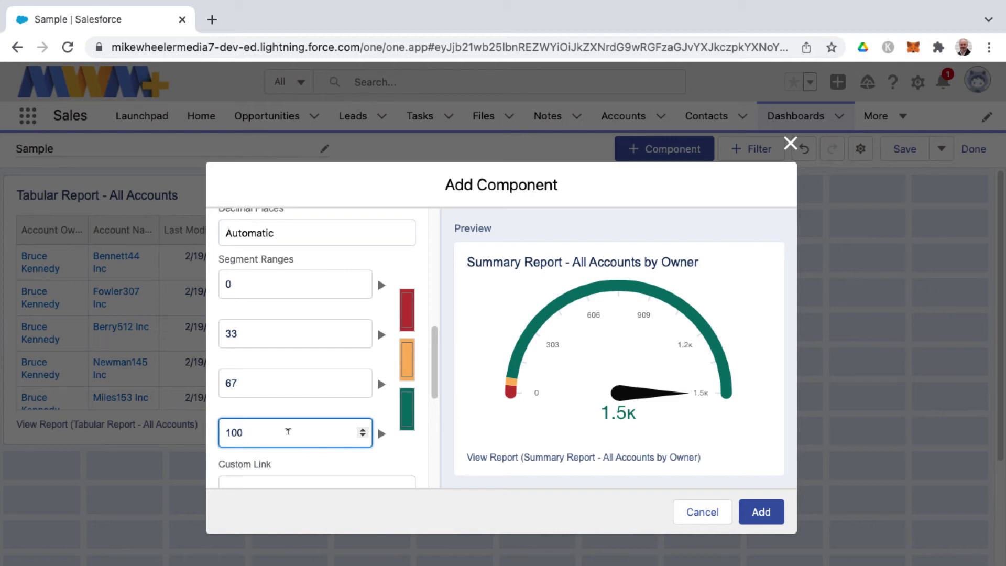
text(00)
click(262, 330)
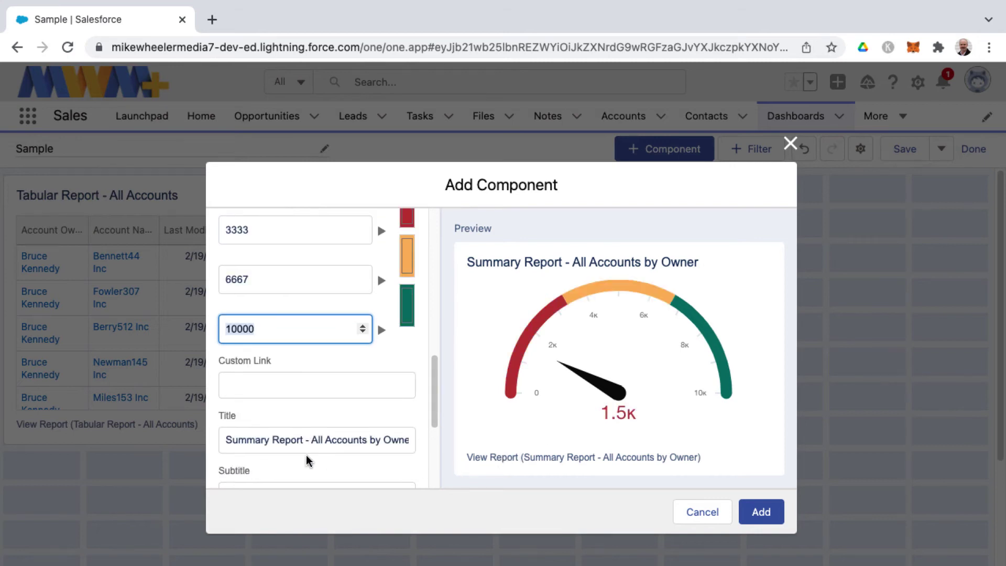
scroll(307, 435, down, 1)
scroll(308, 435, down, 3)
scroll(294, 430, down, 3)
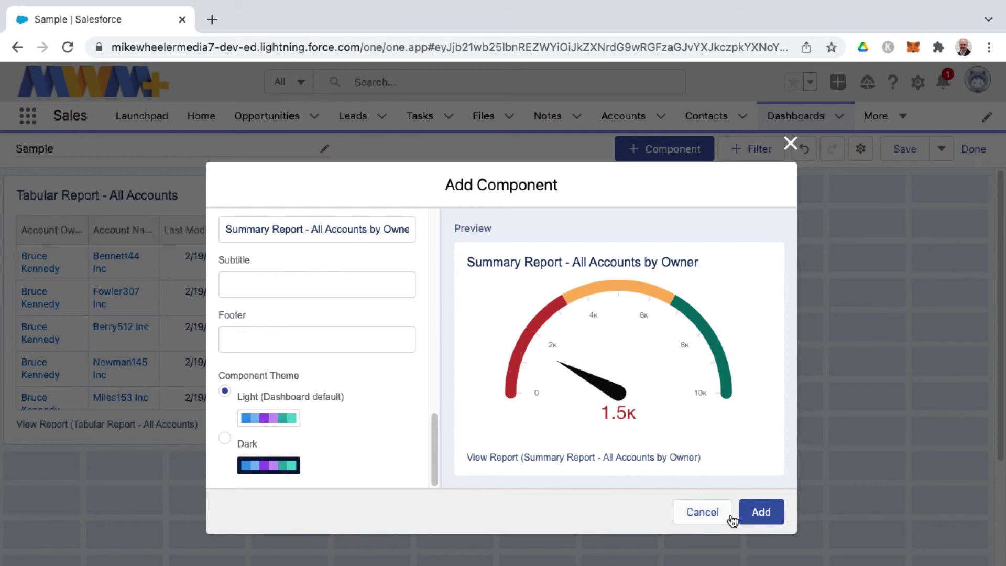
Add the gauge beside the table, widened to the right edge and made taller.
click(749, 511)
drag(247, 486, 611, 229)
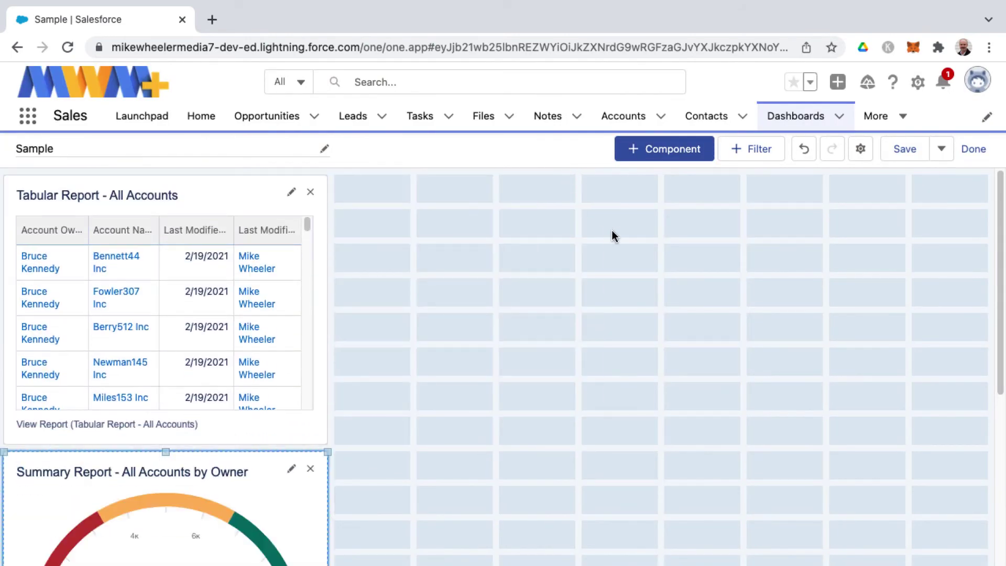
drag(283, 483, 649, 206)
drag(821, 480, 1004, 445)
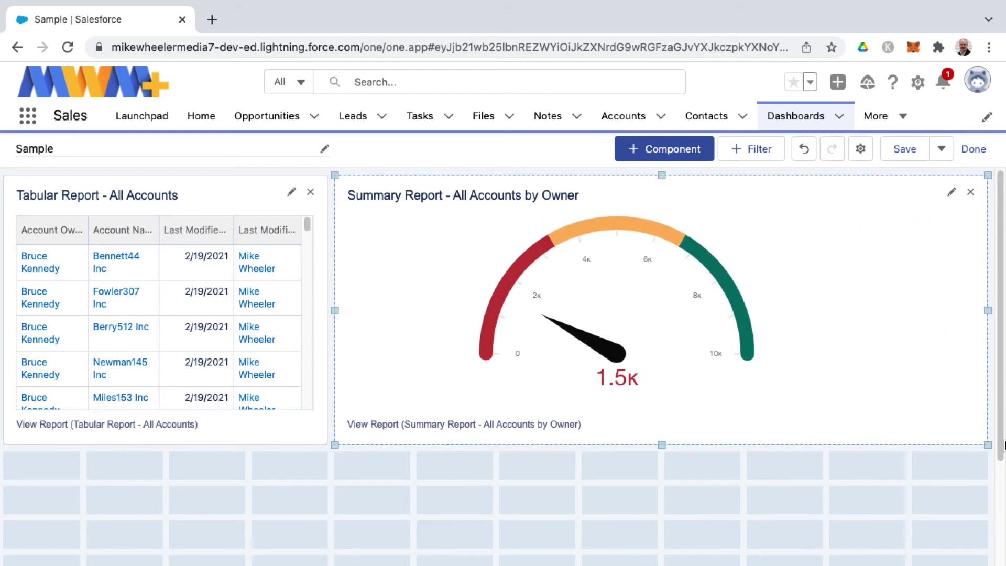
click(662, 445)
drag(662, 446, 669, 546)
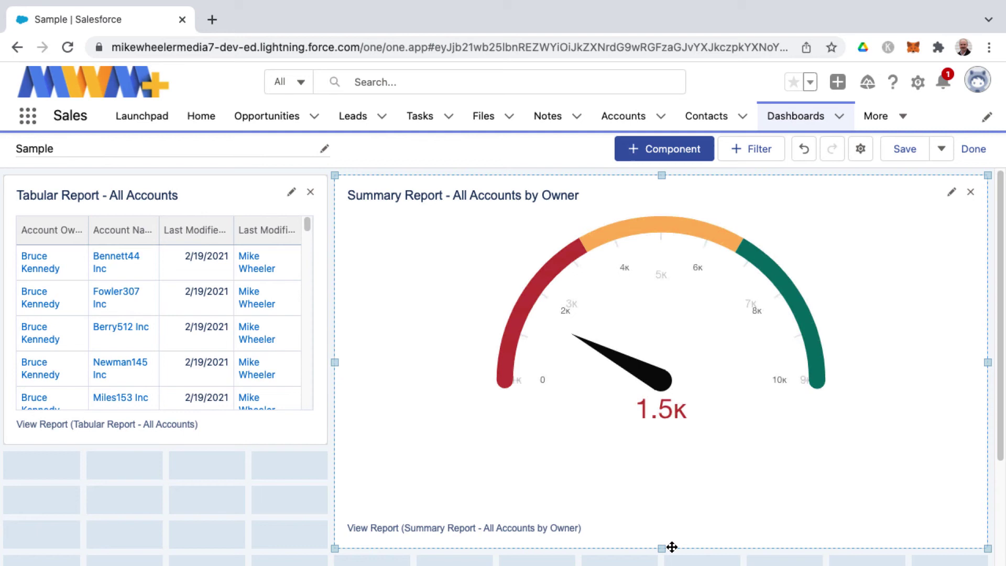
click(667, 150)
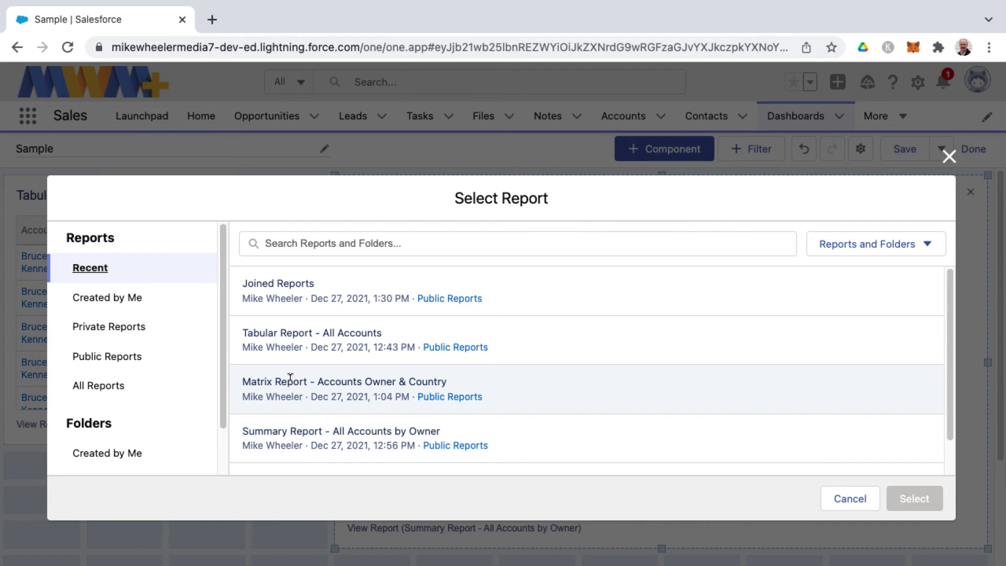
Add 'Matrix Report - Accounts Owner & Country' as a stacked column chart by Account Owner.
click(289, 378)
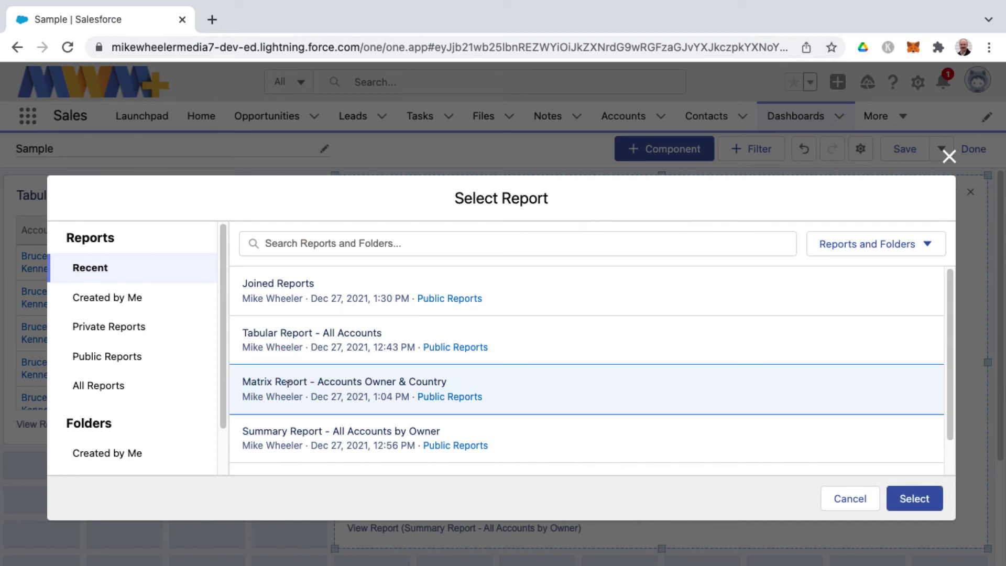
click(915, 501)
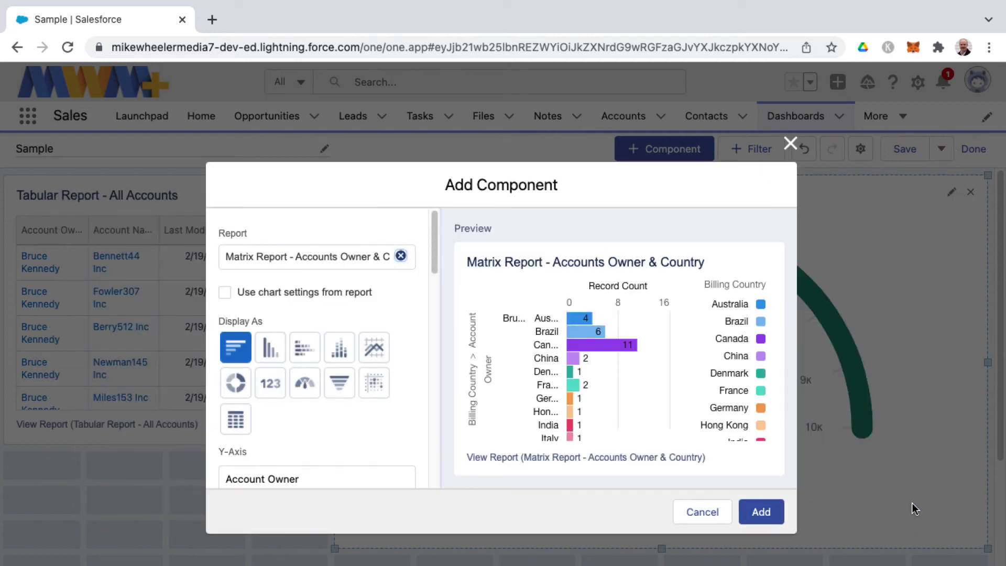
click(342, 355)
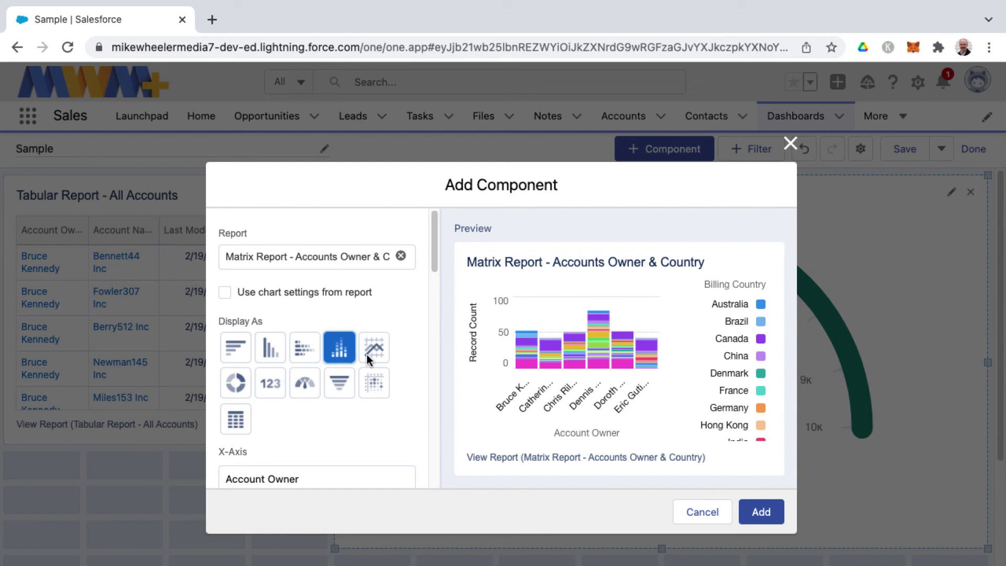
click(335, 347)
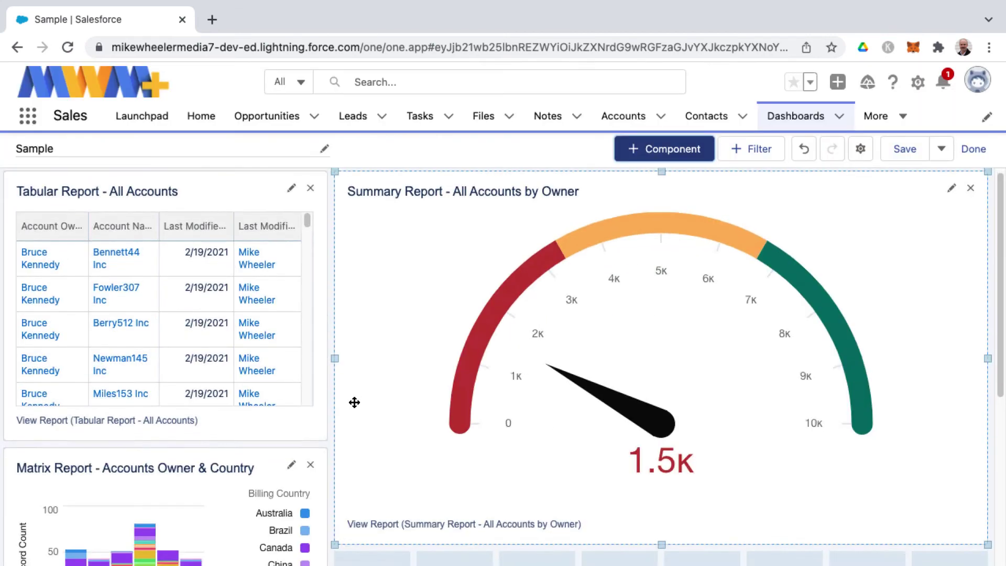
scroll(335, 404, down, 5)
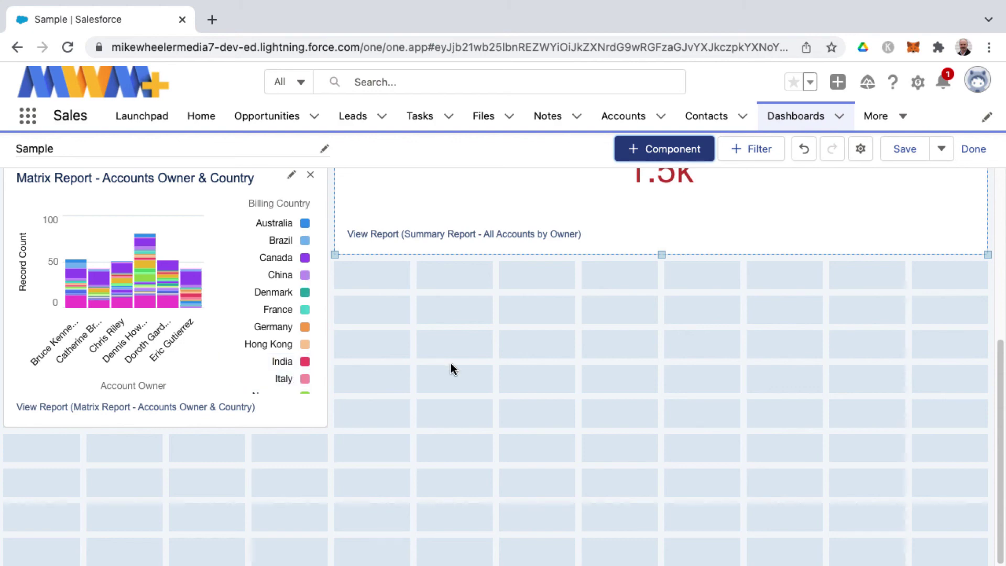
scroll(524, 388, up, 5)
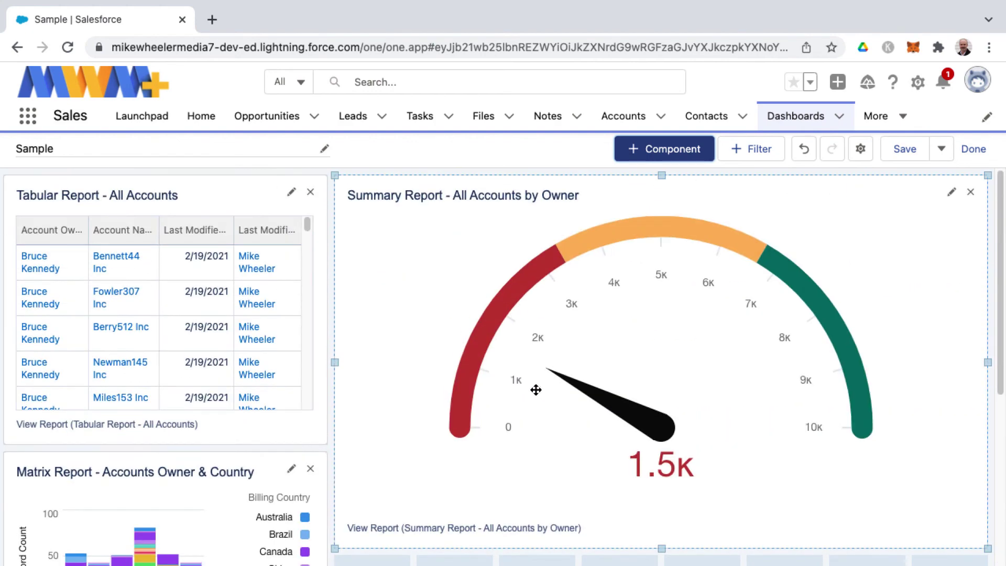
Save the Sample dashboard, exit edit mode, and dismiss the saved notification.
click(905, 150)
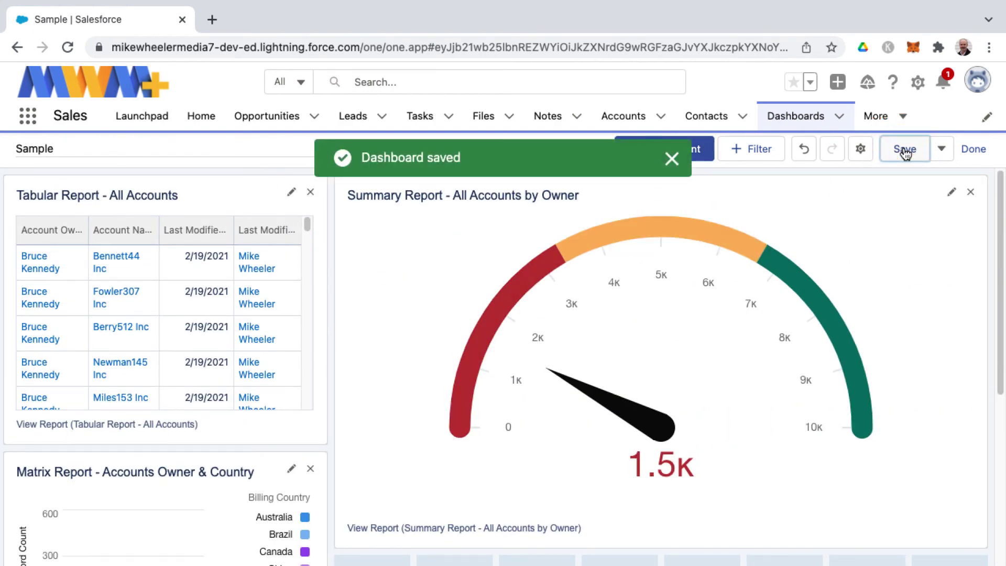
click(974, 149)
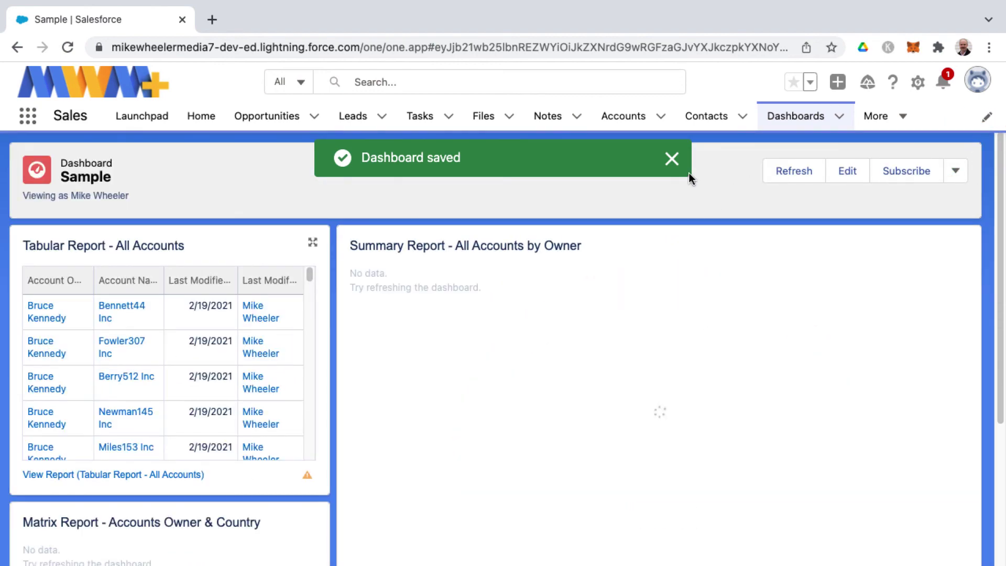
click(673, 158)
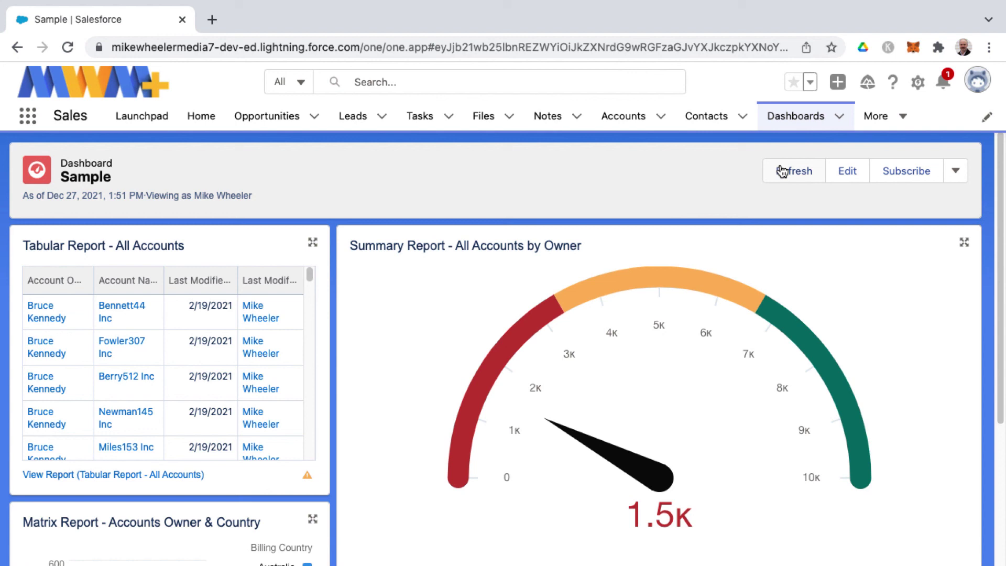
click(507, 187)
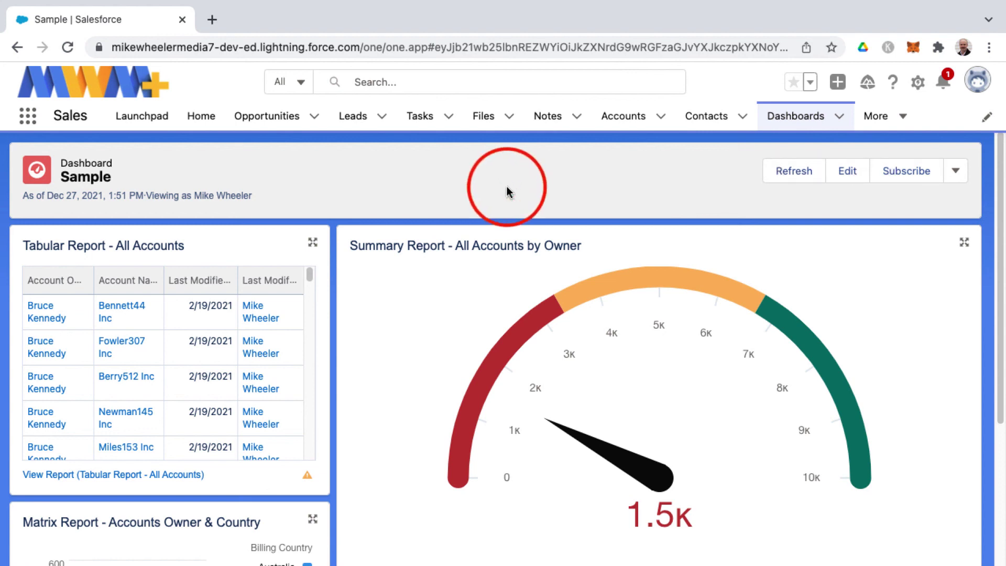